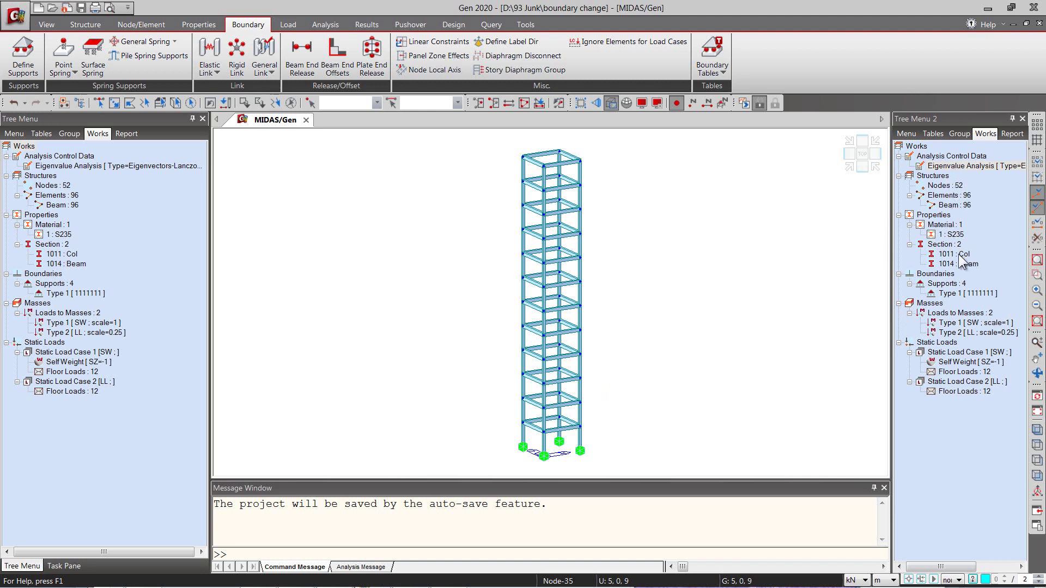
- Check the existing Type 1 fixed support, then show the Group tree with its structure, load and boundary groups
left_click(955, 294)
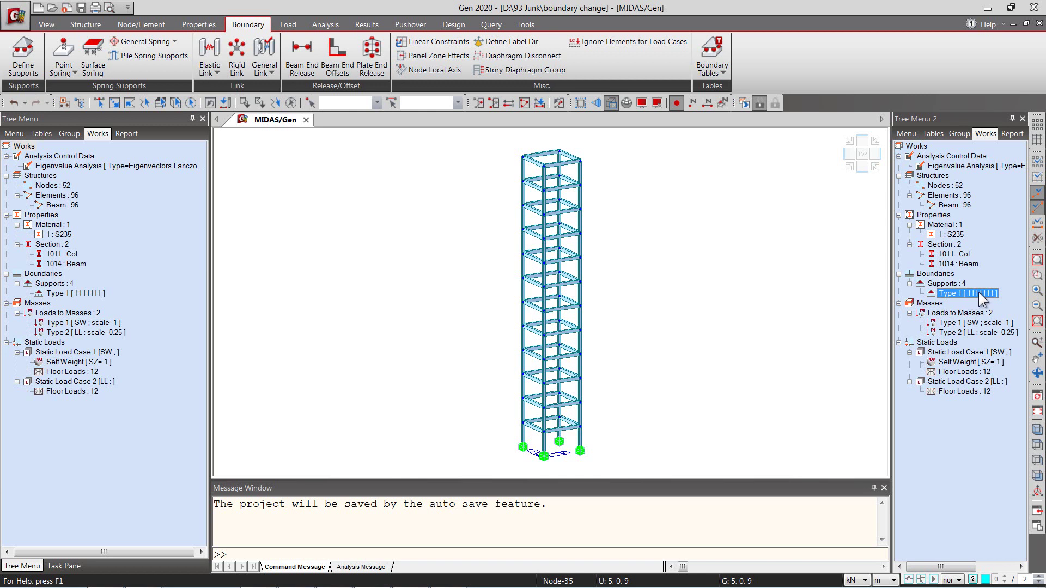
left_click(70, 133)
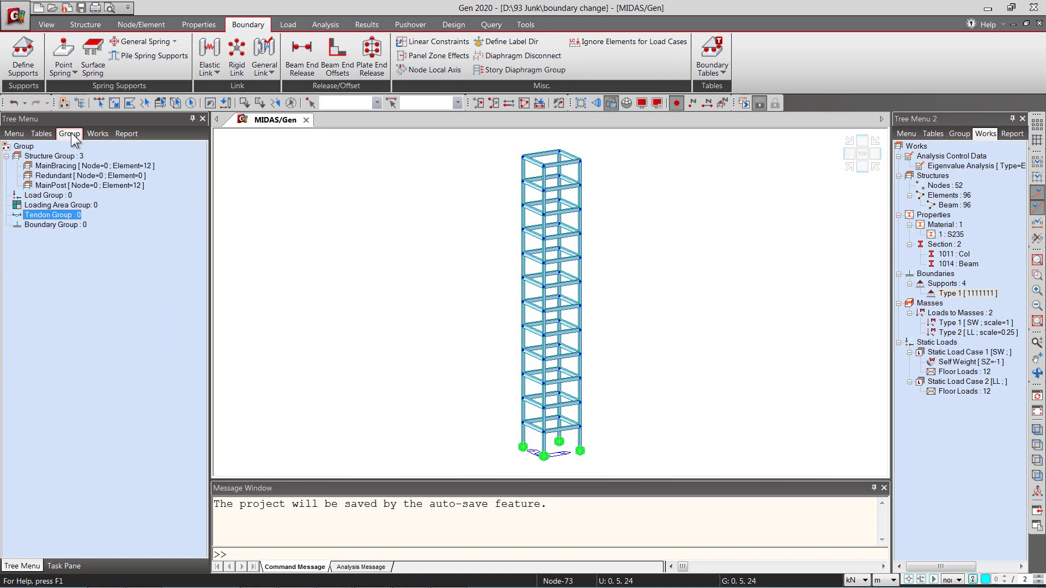
- Add a new group named 'pinned' under Boundary Group in the Group tree
left_click(53, 224)
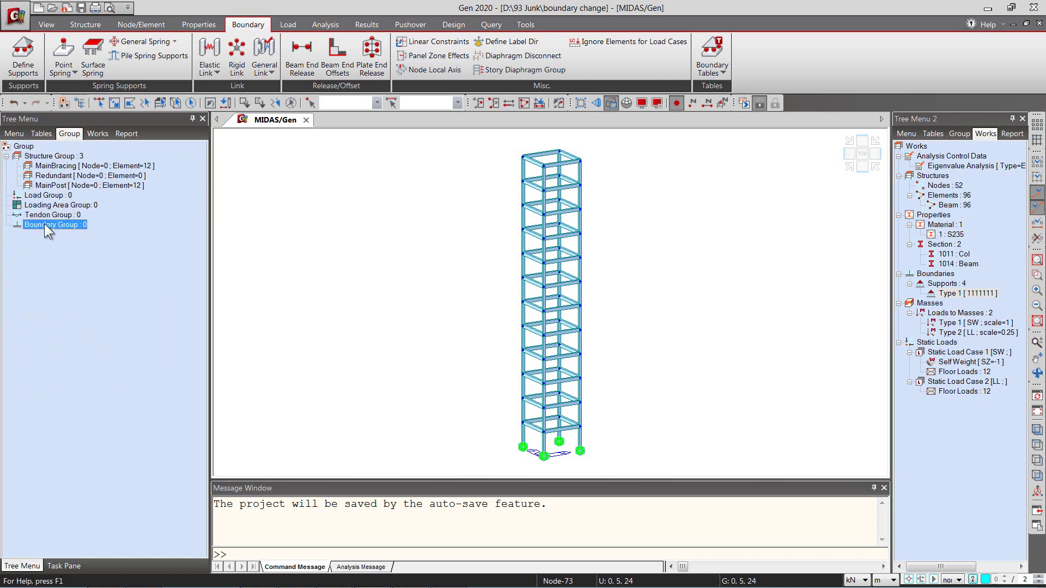
right_click(45, 224)
left_click(70, 232)
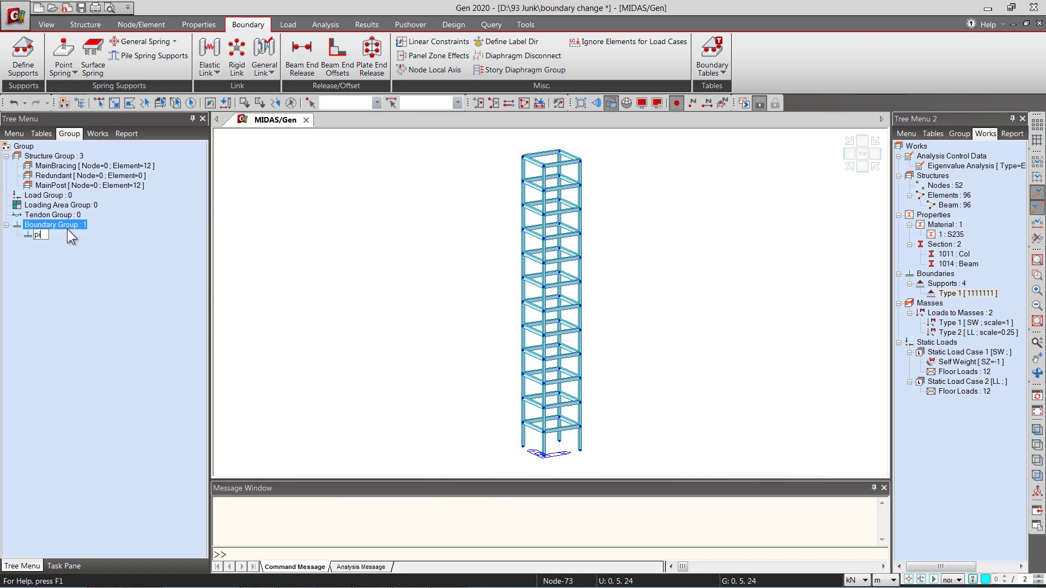
type("pinned")
key("Return")
- Restrain Dx, Dy and Dz at the four base nodes in the pinned group, giving support type 1110000
left_click(24, 65)
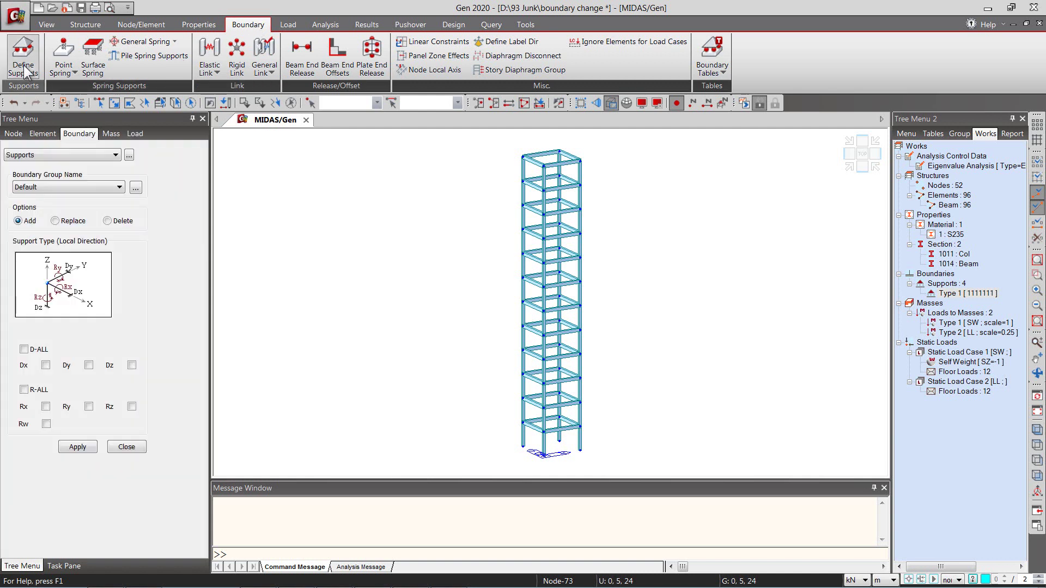
left_click(32, 188)
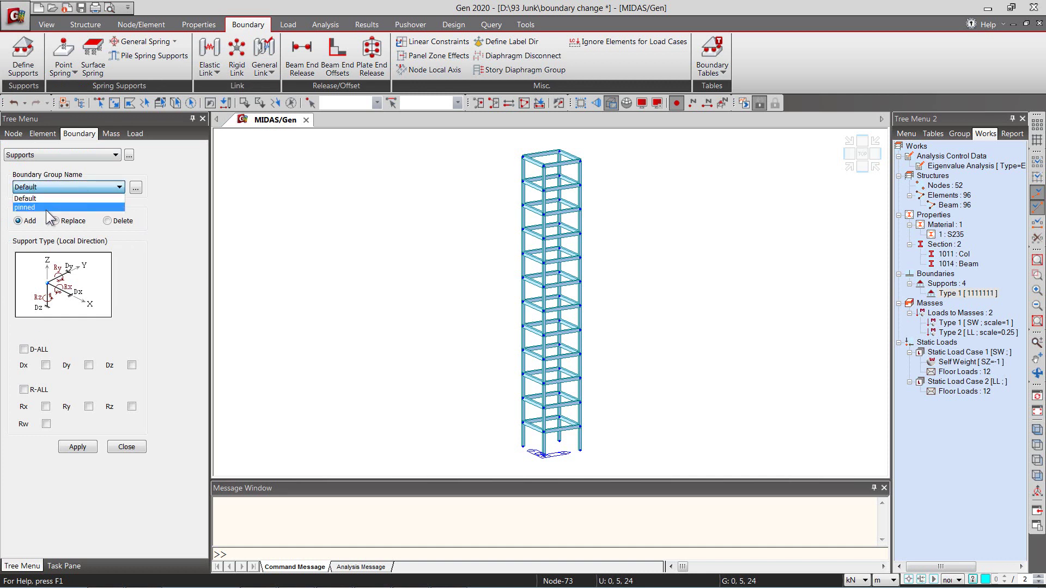
left_click(40, 207)
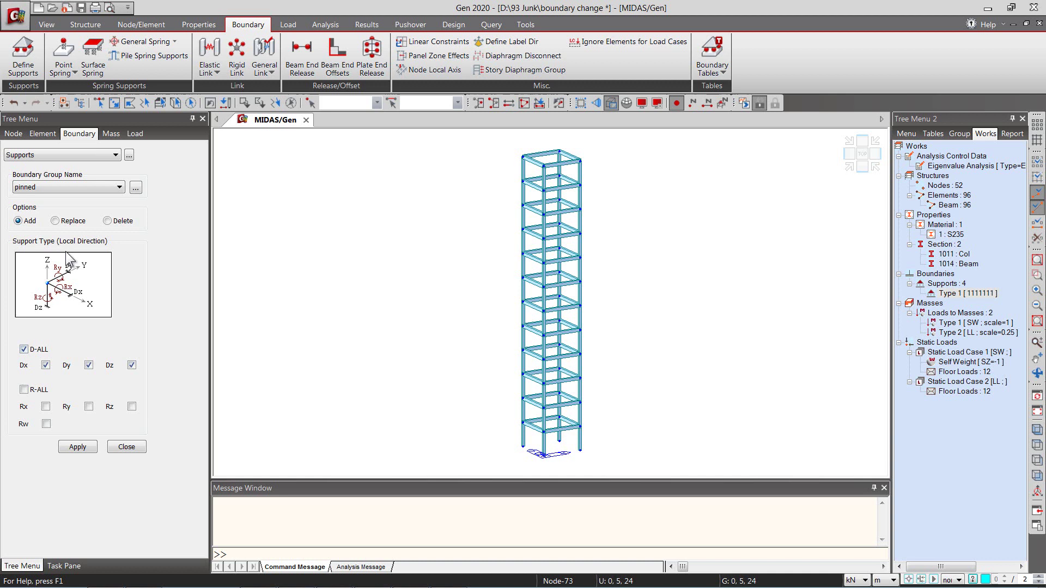
left_click(97, 102)
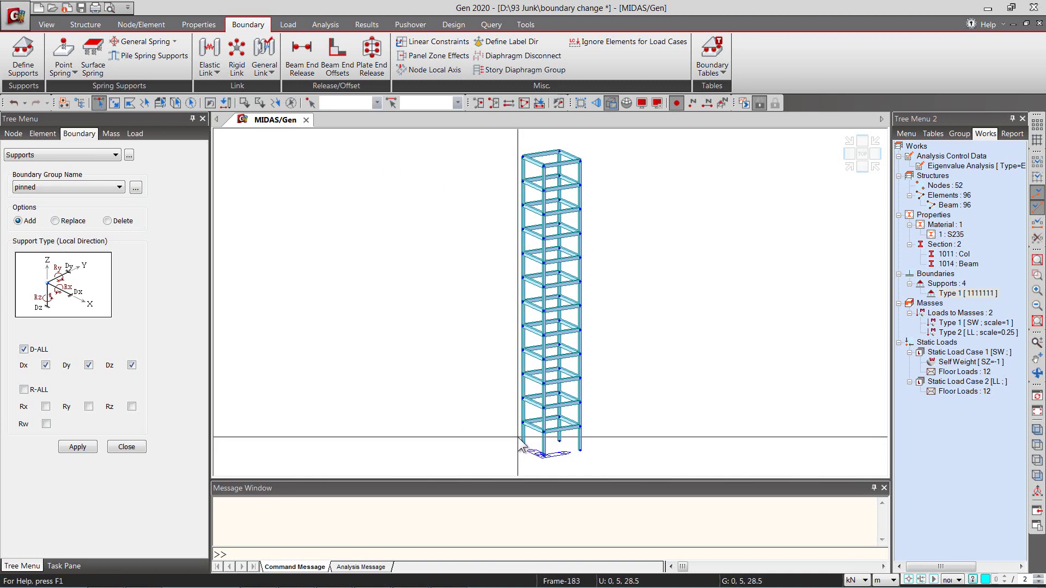
left_click_drag(516, 439, 596, 471)
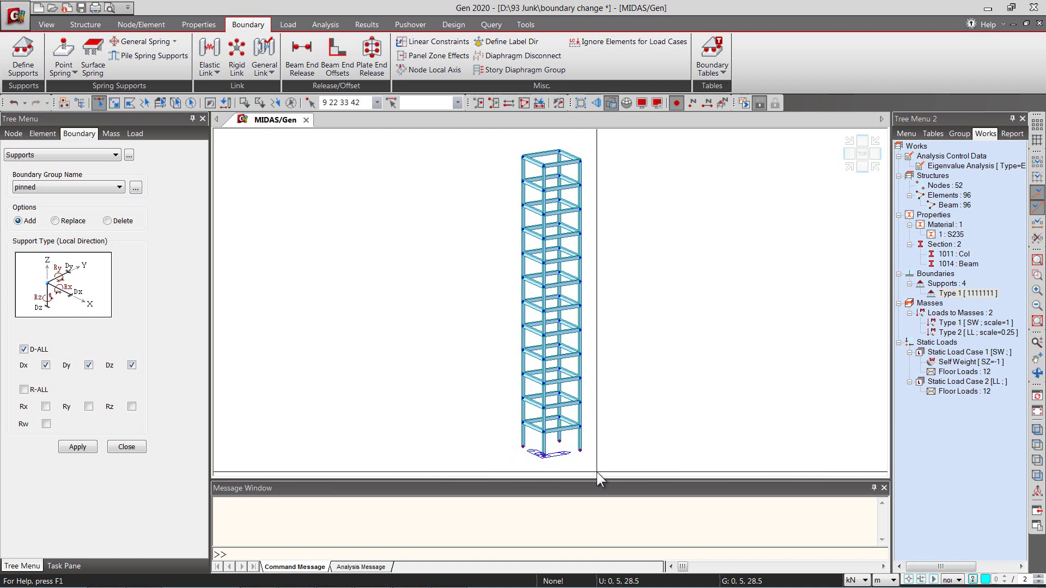
left_click(75, 450)
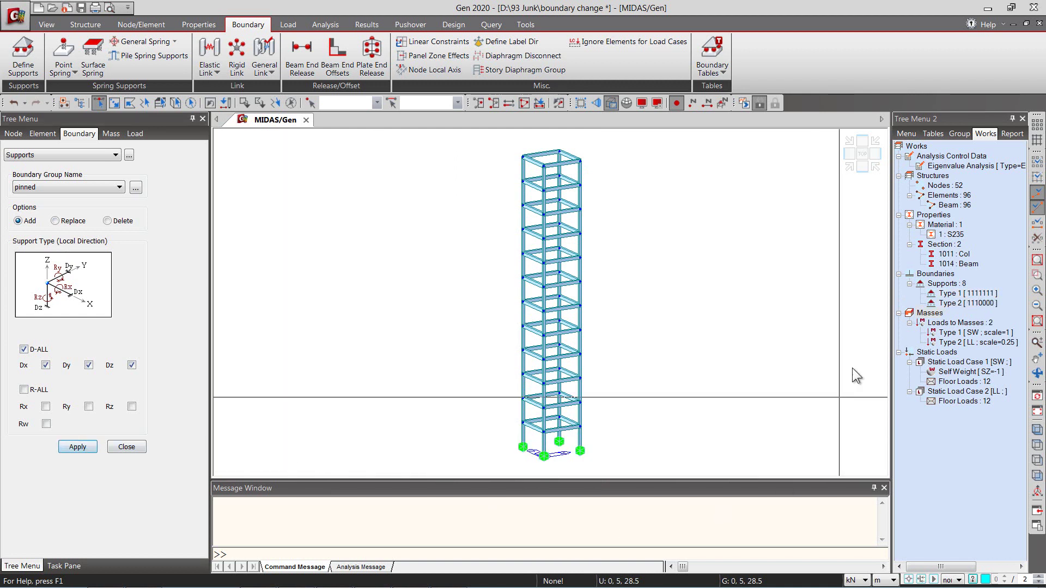
left_click(972, 305)
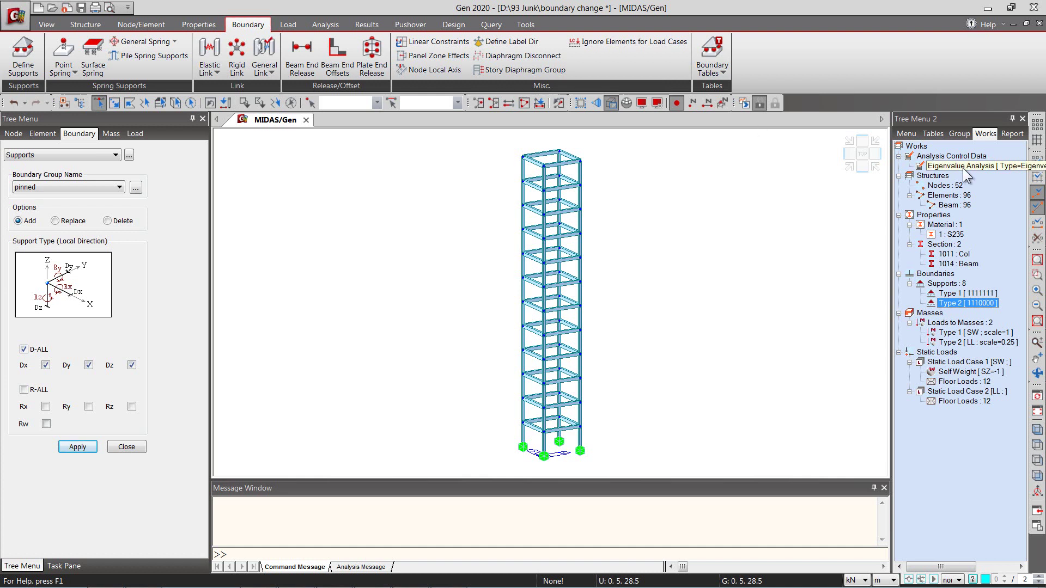
- In Boundary Change Assignment, create a support combination named 'dynamic' containing the pinned group
left_click(318, 26)
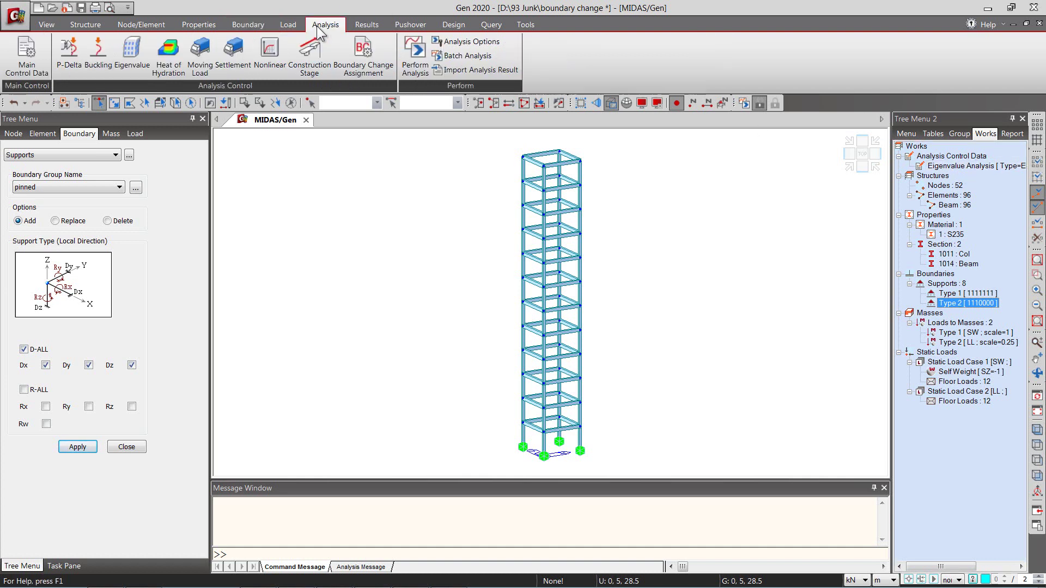
left_click(373, 71)
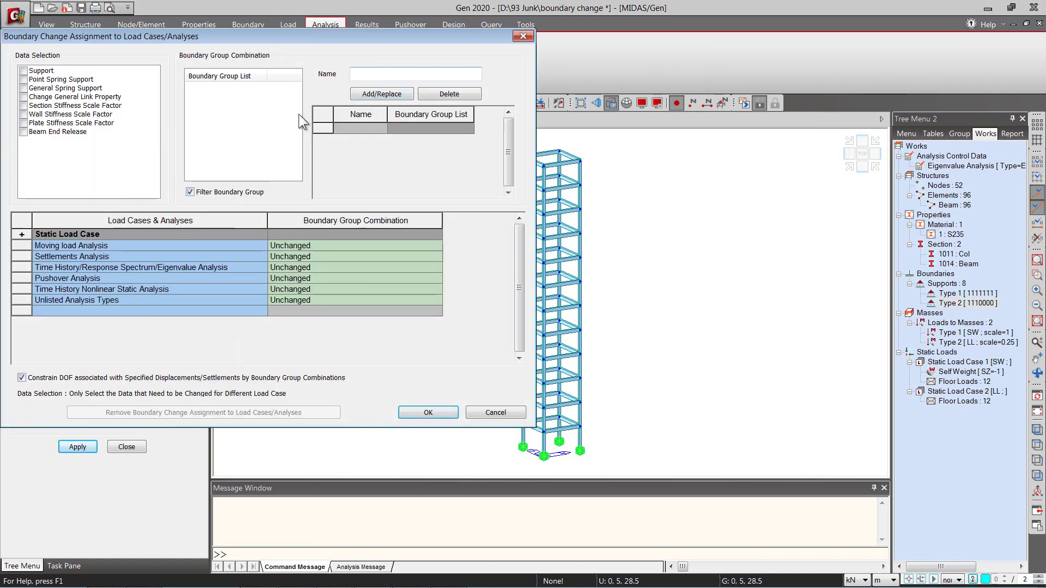
left_click(22, 69)
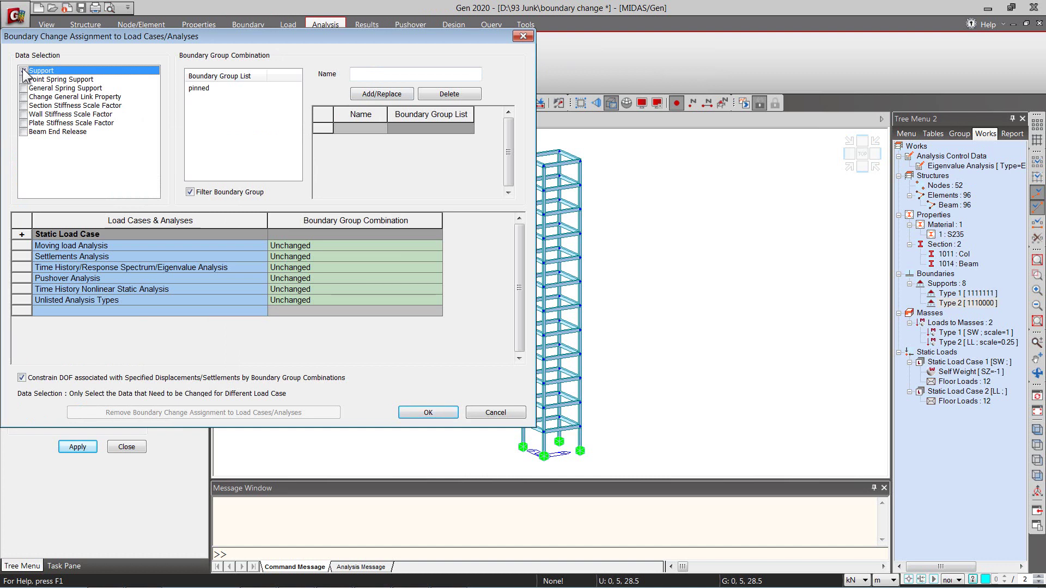
left_click(22, 69)
left_click(199, 87)
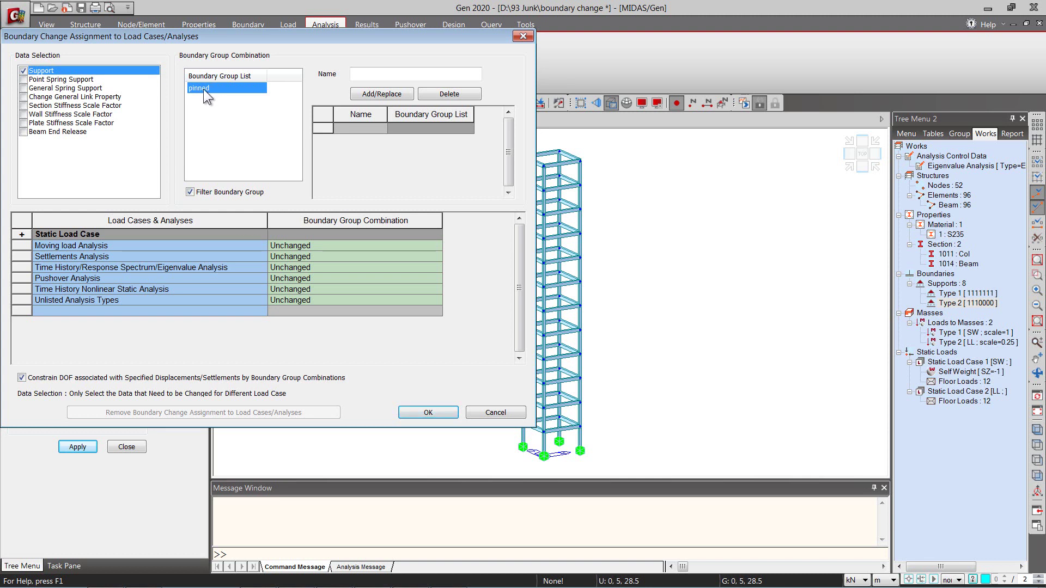
left_click(375, 73)
type("dynamic")
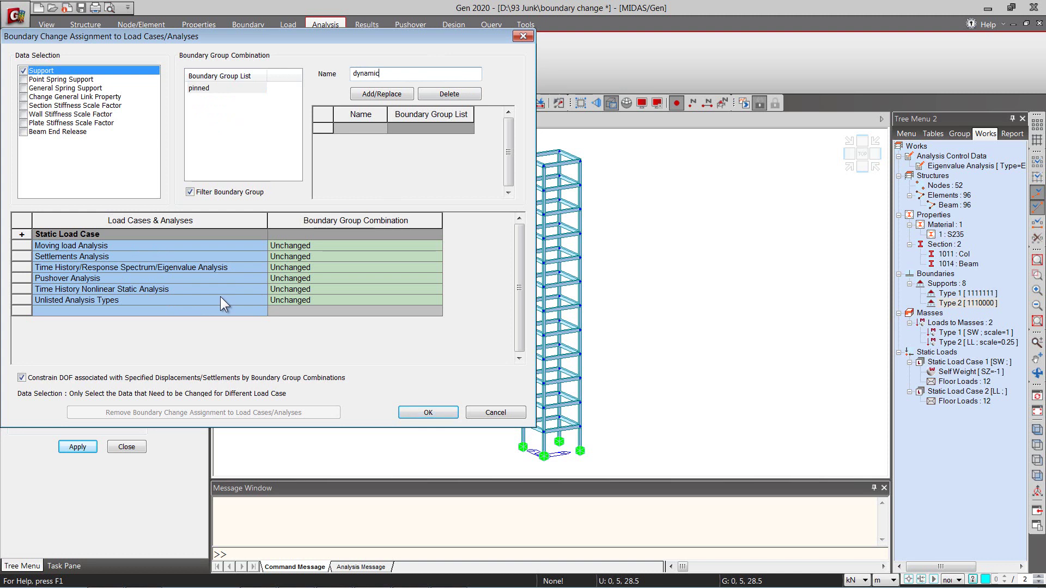
left_click(383, 95)
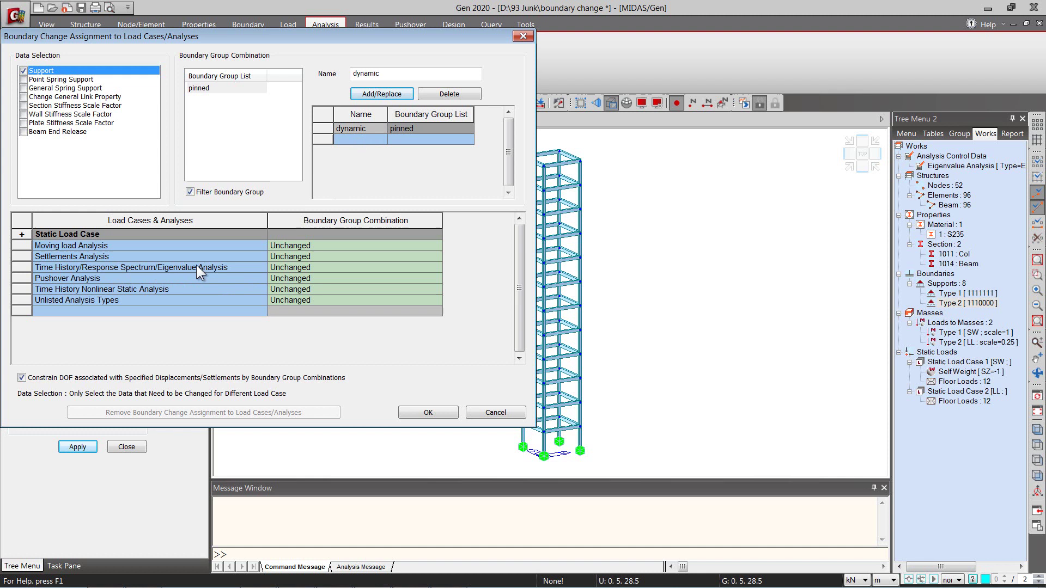
- Assign the 'dynamic' combination to the Time History/Response Spectrum/Eigenvalue row and confirm
left_click(309, 265)
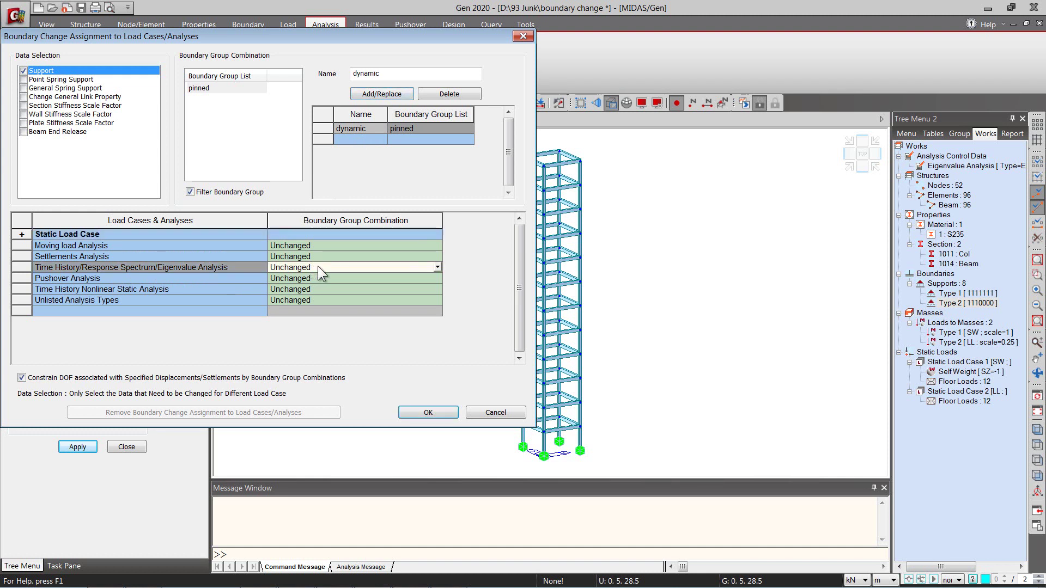
left_click(437, 267)
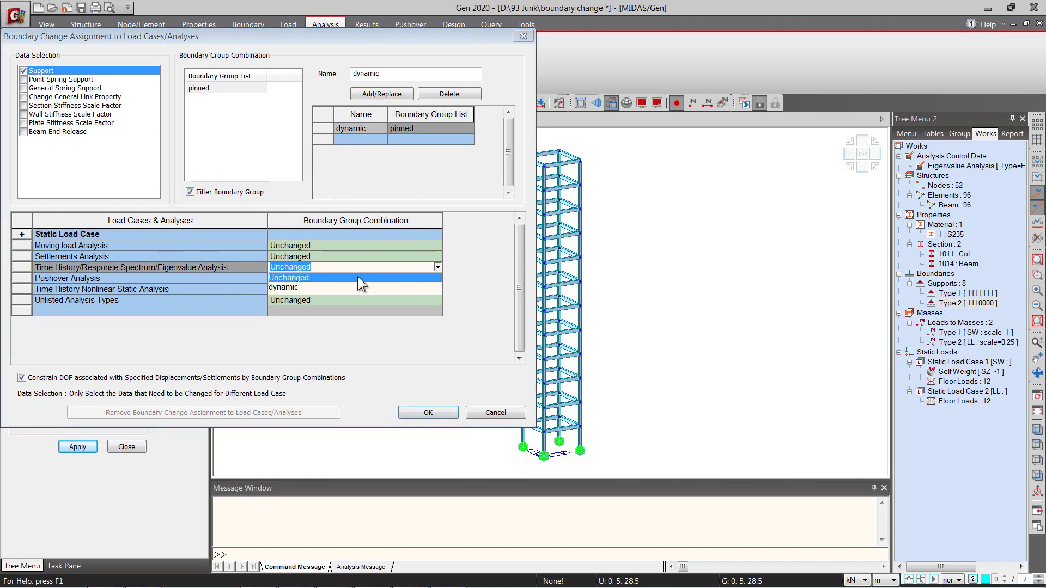
left_click(289, 286)
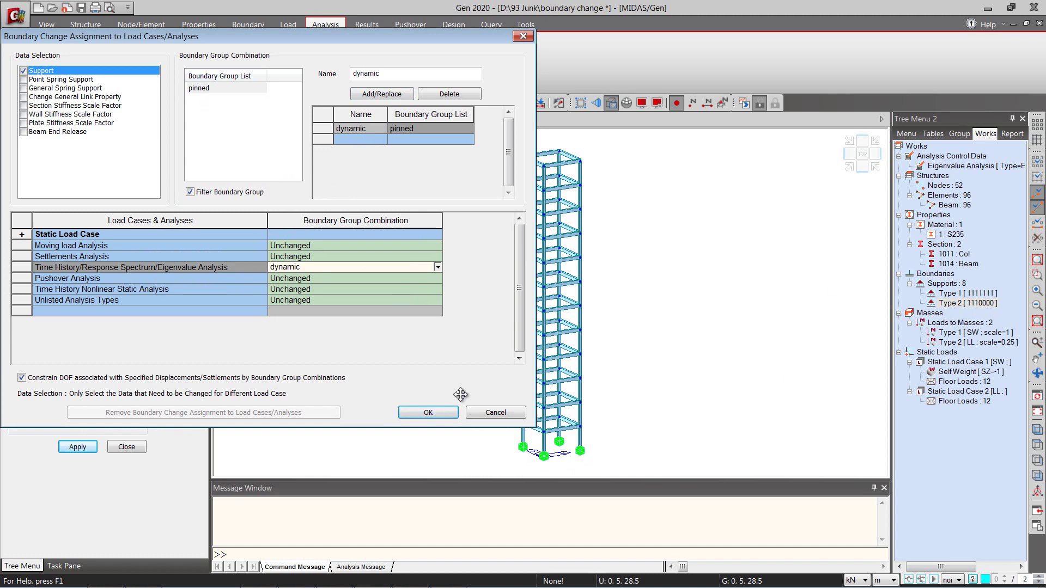
left_click(301, 279)
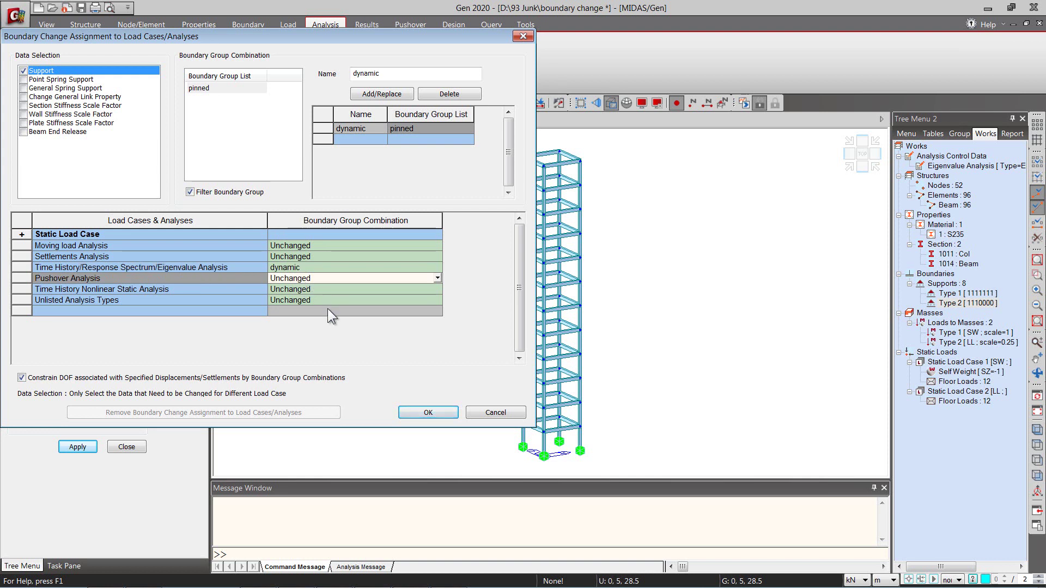
left_click(428, 413)
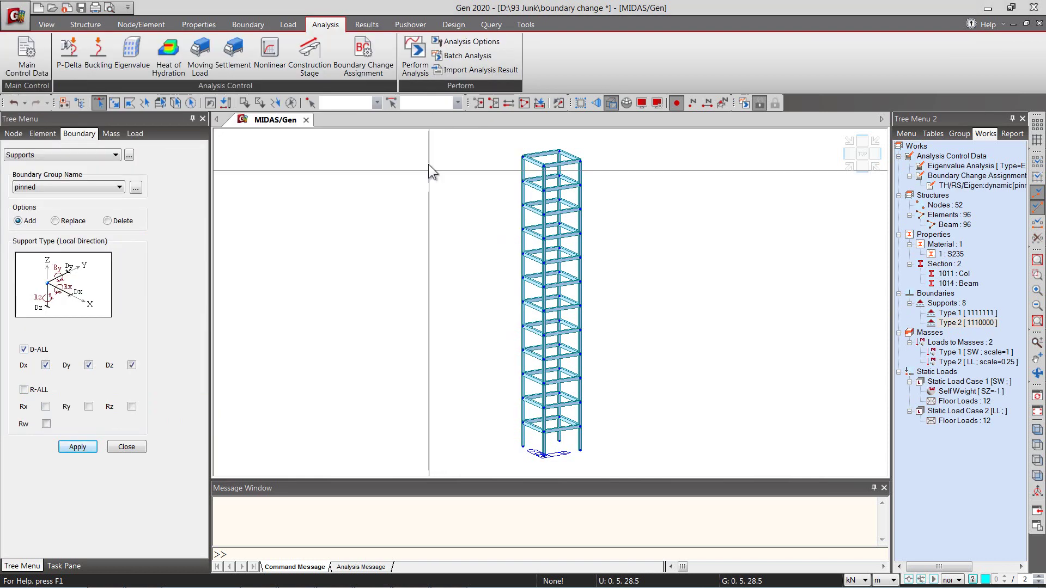
- Save and run the analysis, then check the dynamic/pinned Boundary Change Assignment entry in the Works tree
left_click(406, 60)
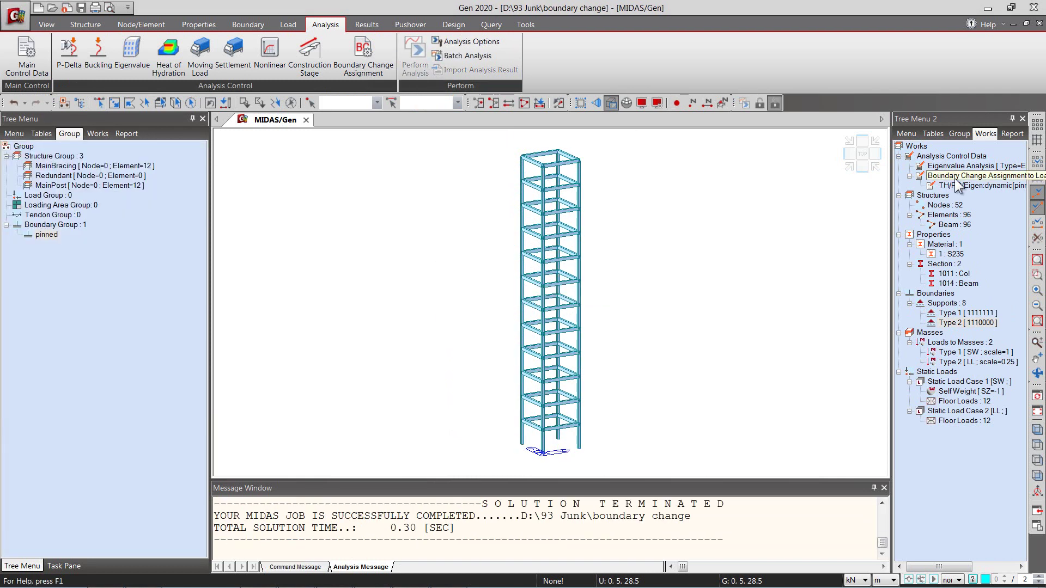
left_click(955, 177)
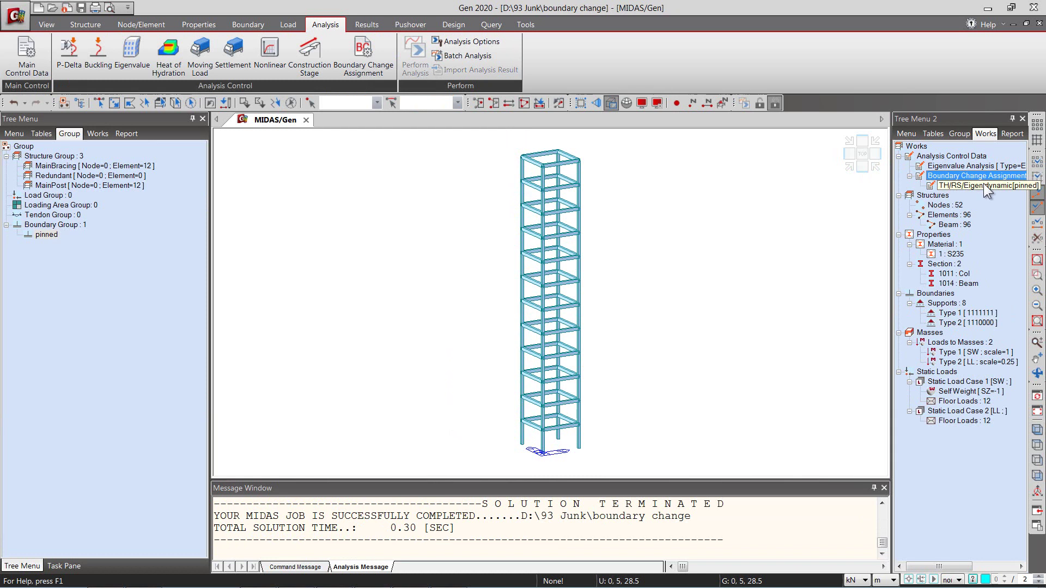
left_click(986, 185)
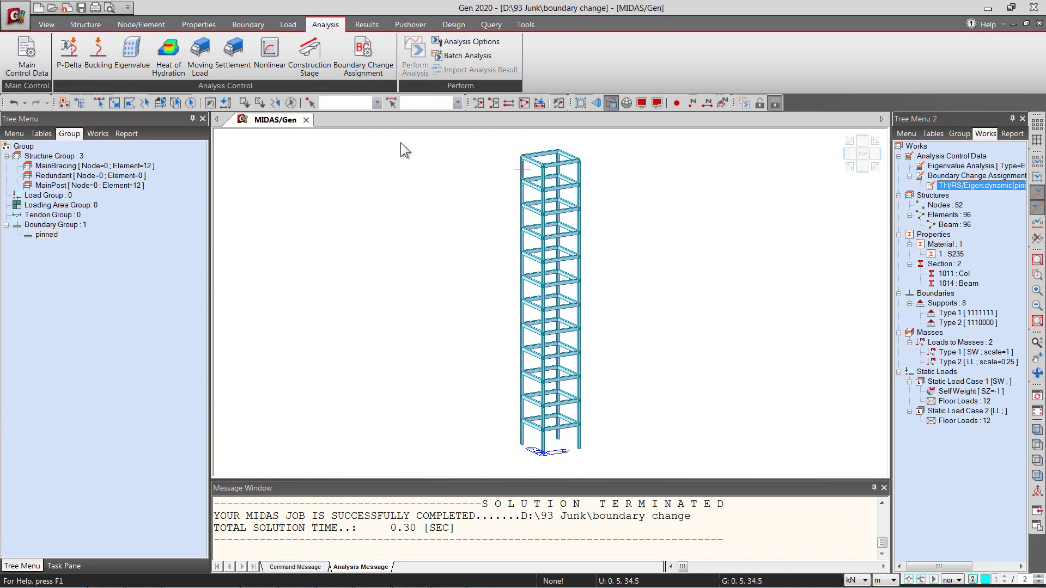
- Open the Vibration Mode Shape results table and review modes 1–2: period 1.1236 s, 0.8900 cycle/sec
left_click(365, 24)
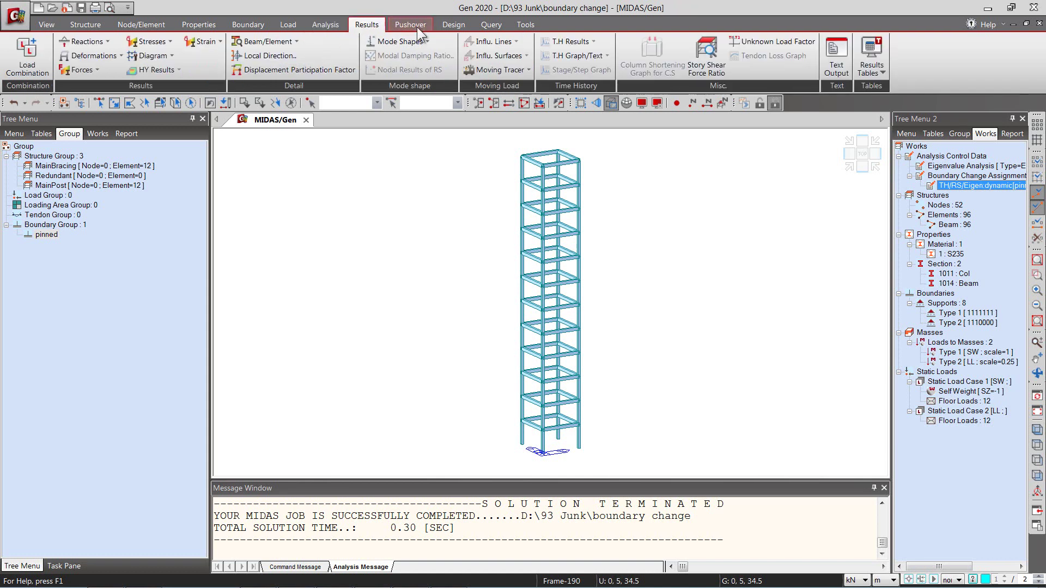
left_click(873, 64)
left_click(900, 266)
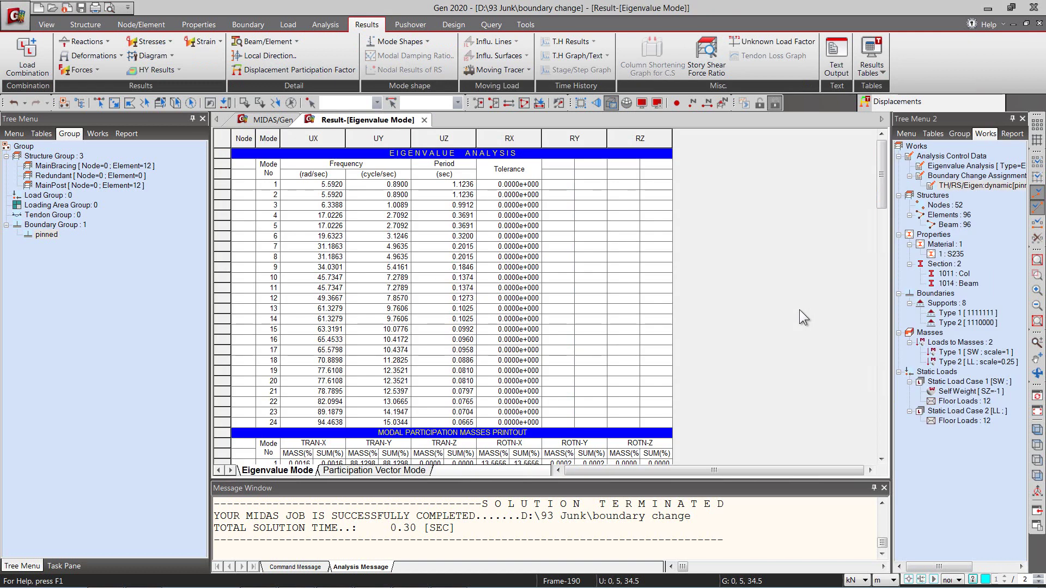
left_click(661, 392)
left_click_drag(459, 197, 238, 196)
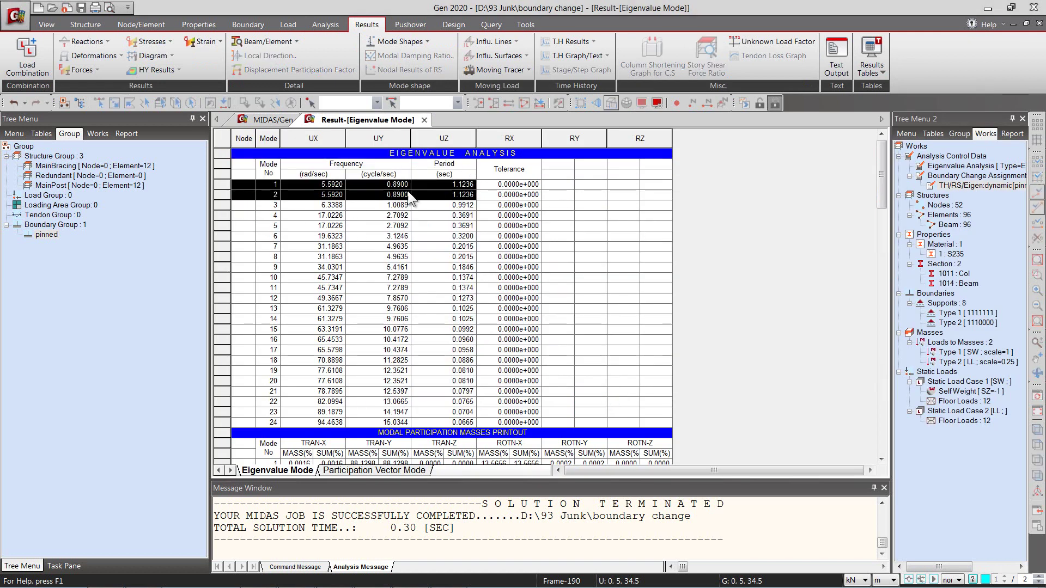
left_click(449, 185)
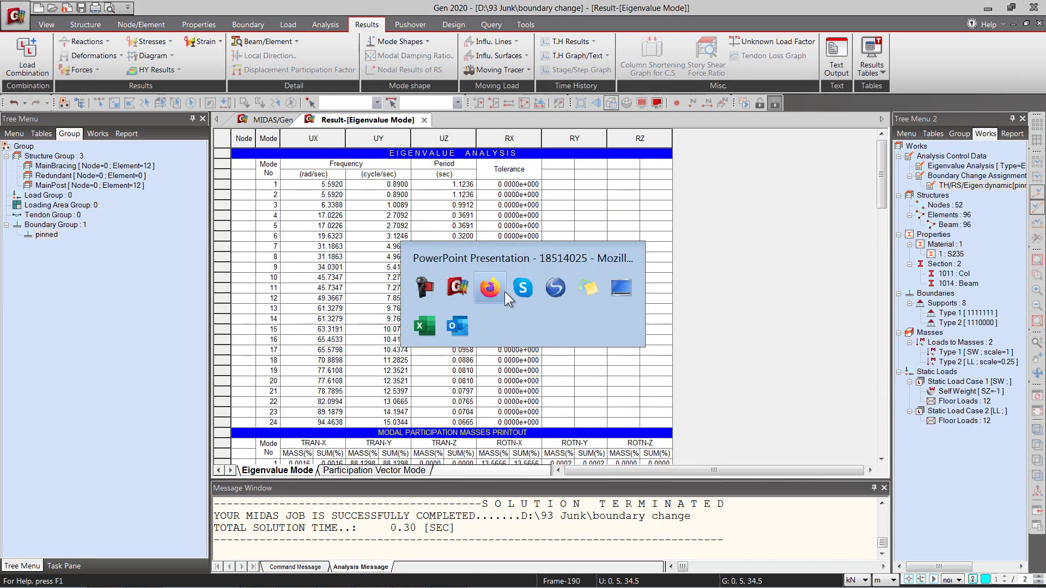
- In Excel Book1, highlight the mode frequencies and the boundary-change periods in G4:G7
left_click(423, 326)
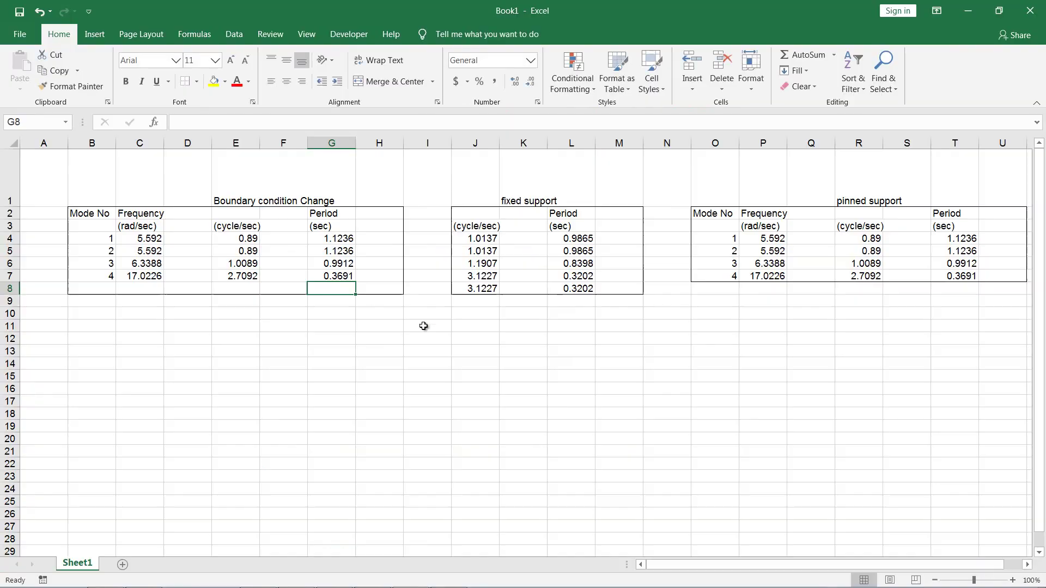
left_click(315, 327)
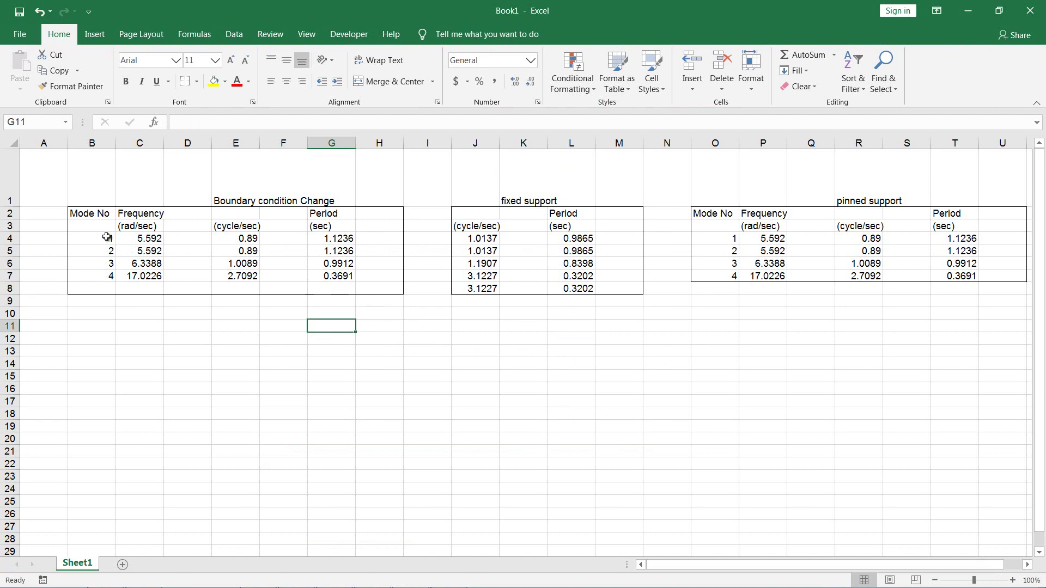
left_click_drag(82, 214, 338, 278)
left_click_drag(333, 238, 343, 284)
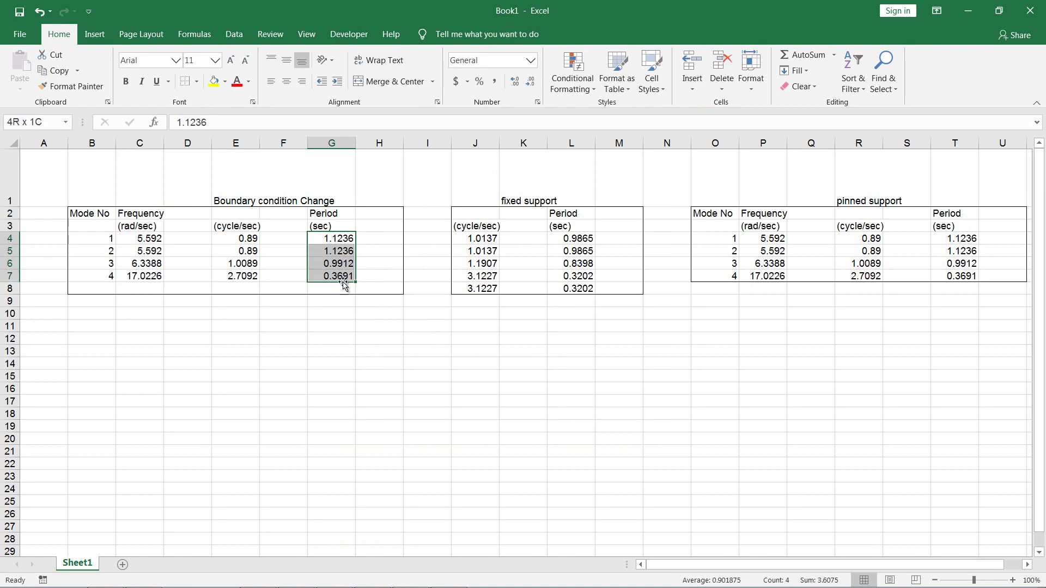
left_click(439, 303)
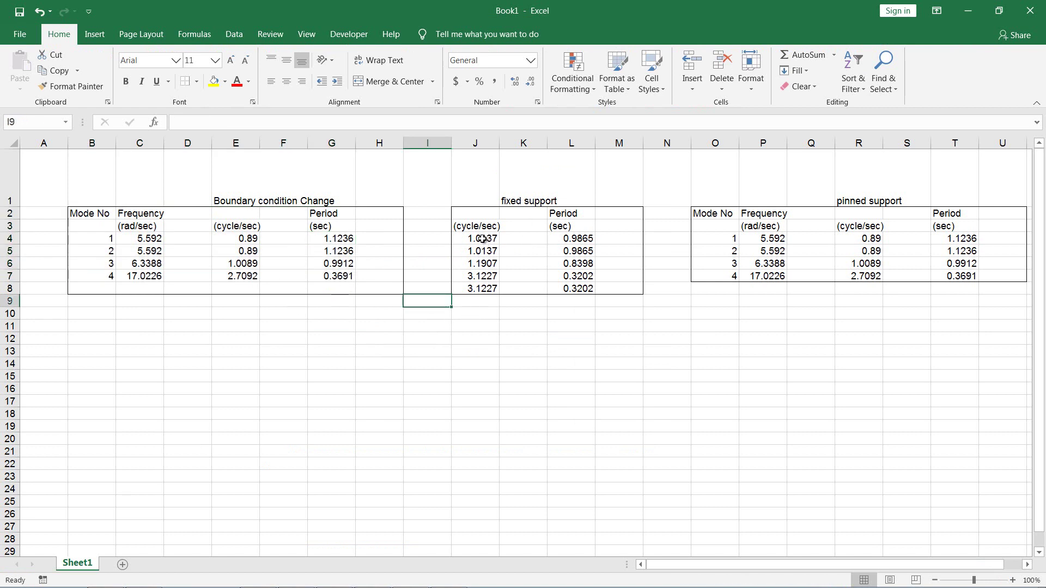
- Compare the fixed-support periods L4:L8 and pinned-support periods against the boundary-change periods G4:G7
left_click_drag(569, 239, 572, 287)
left_click(589, 337)
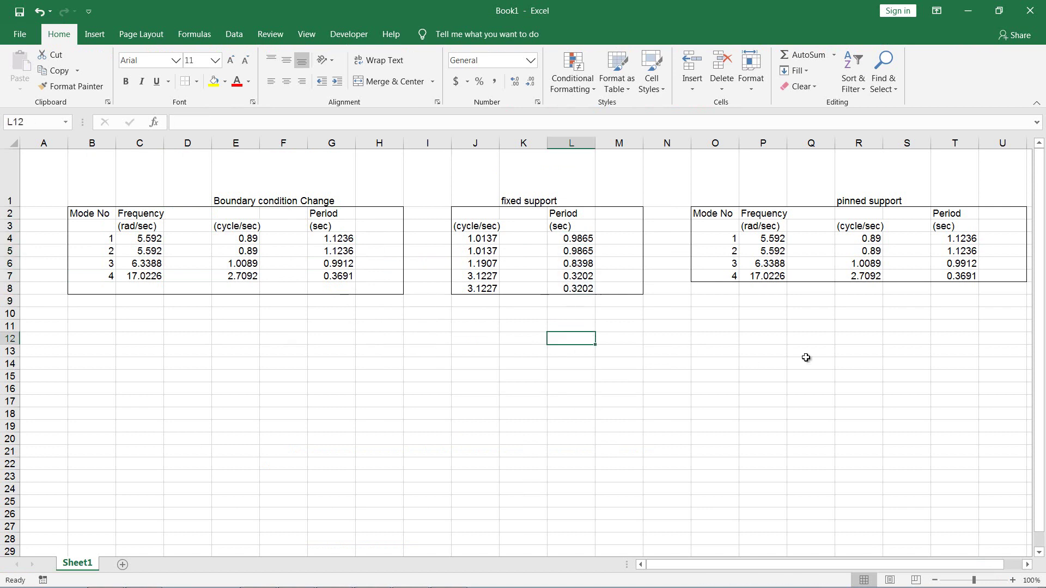
left_click(871, 189)
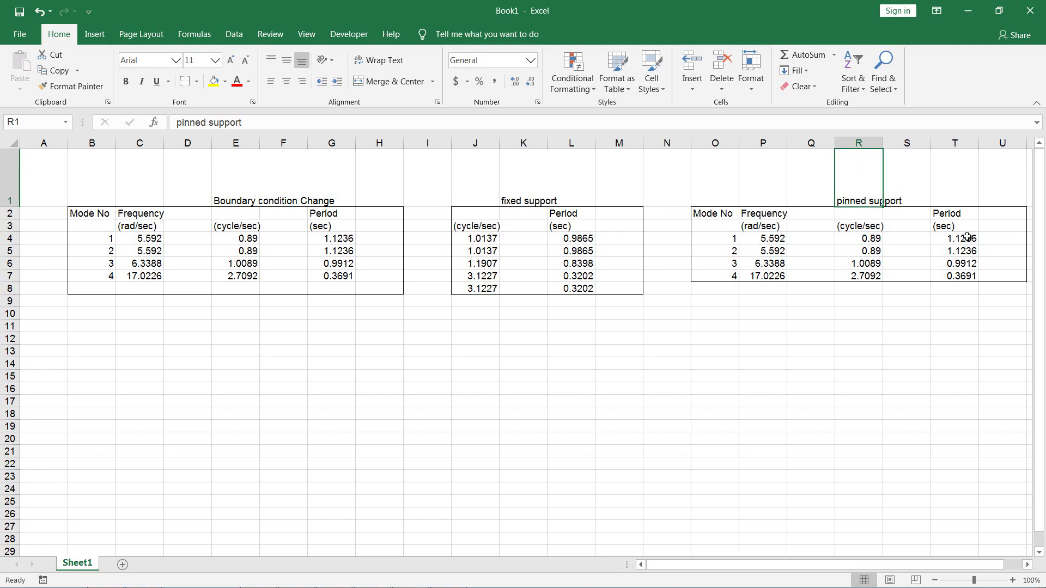
left_click_drag(967, 238, 960, 276)
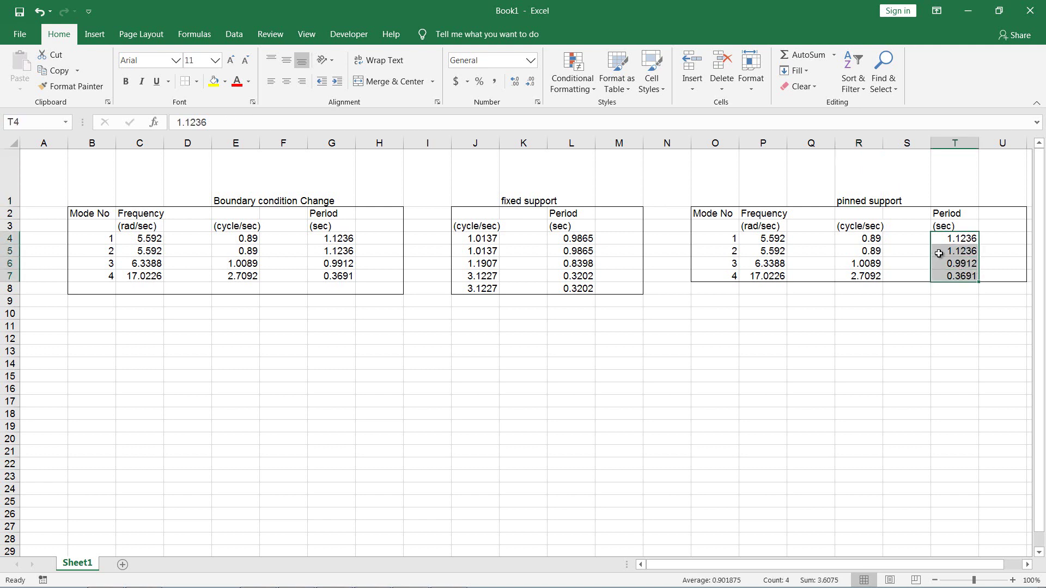
left_click_drag(341, 240, 344, 275)
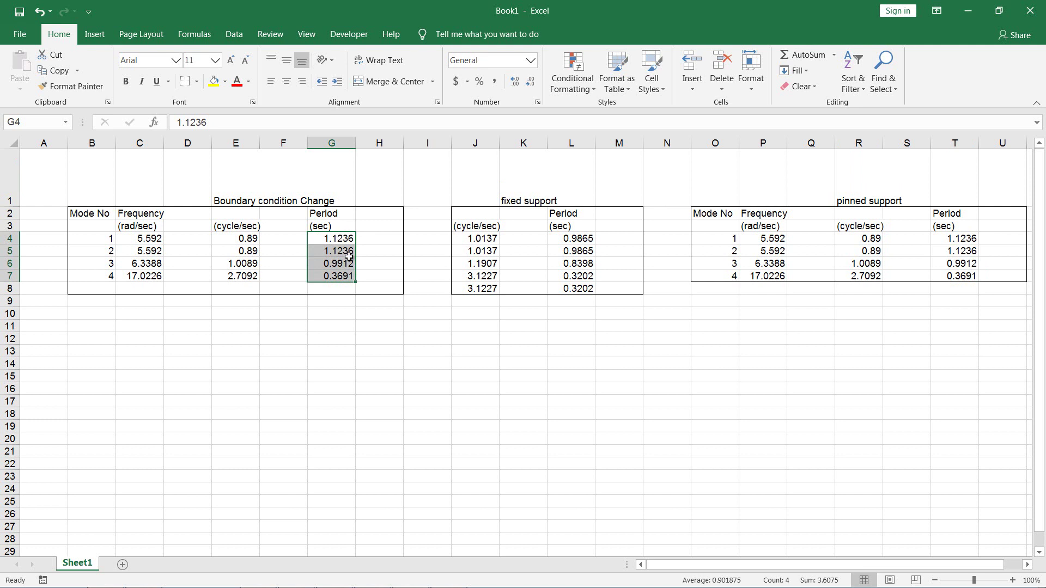